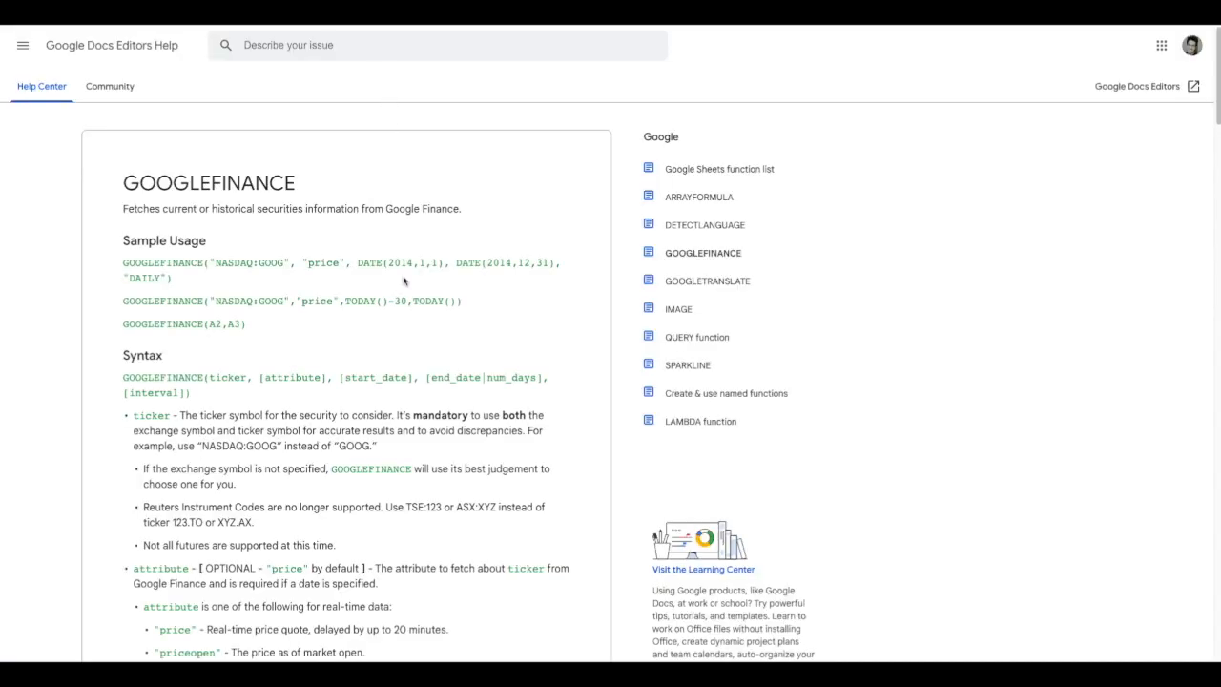
scroll(403, 279, "down", 3)
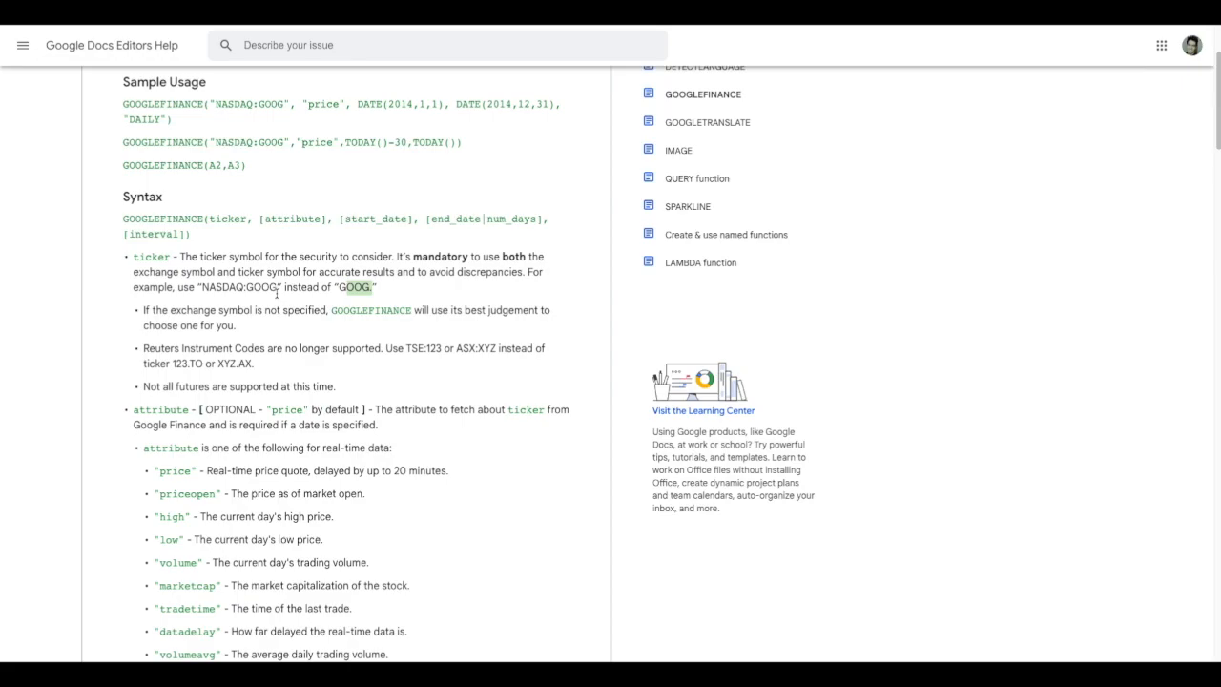
Clear the text selection on the GOOGLEFINANCE help page after reading the ticker rules.
left_click(275, 366)
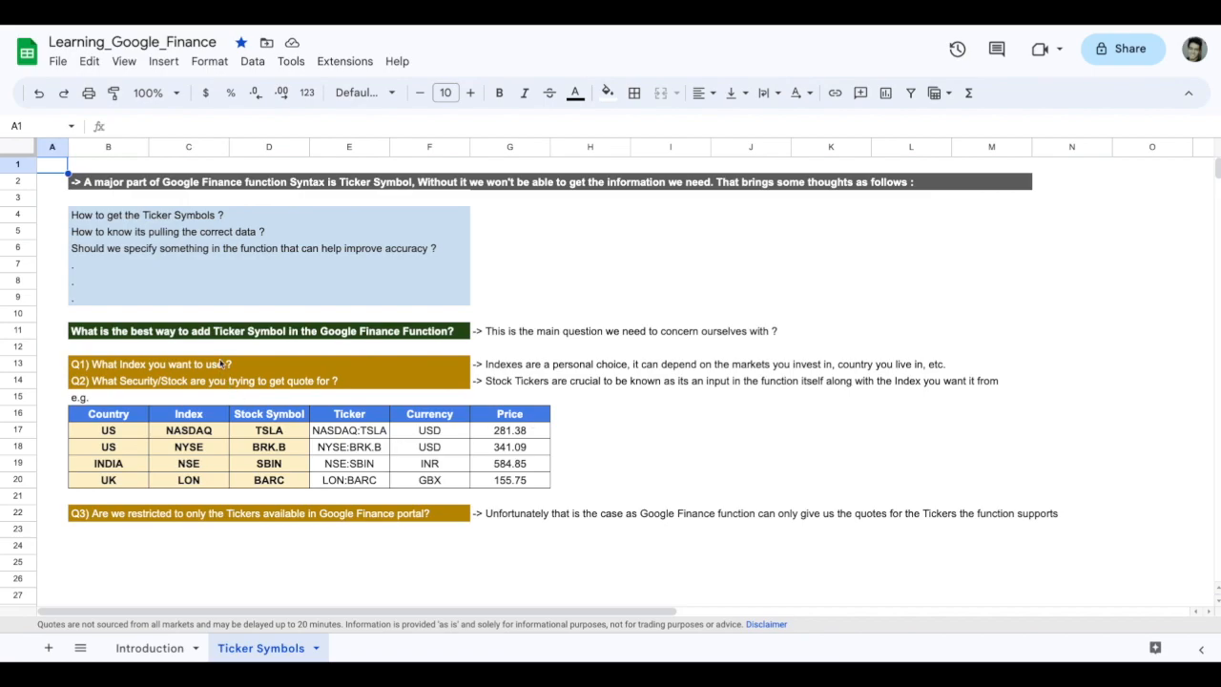
Select the cells D11 and B11 holding the row 11 question on the Ticker Symbols sheet.
left_click(246, 342)
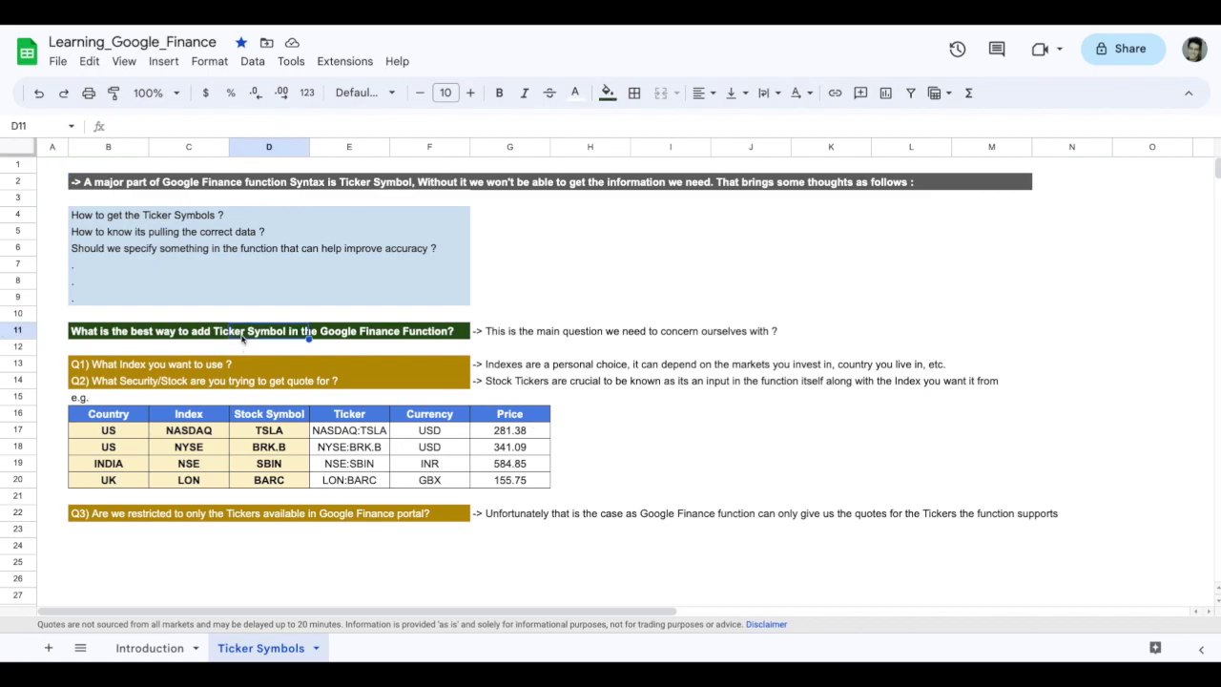
left_click(106, 335)
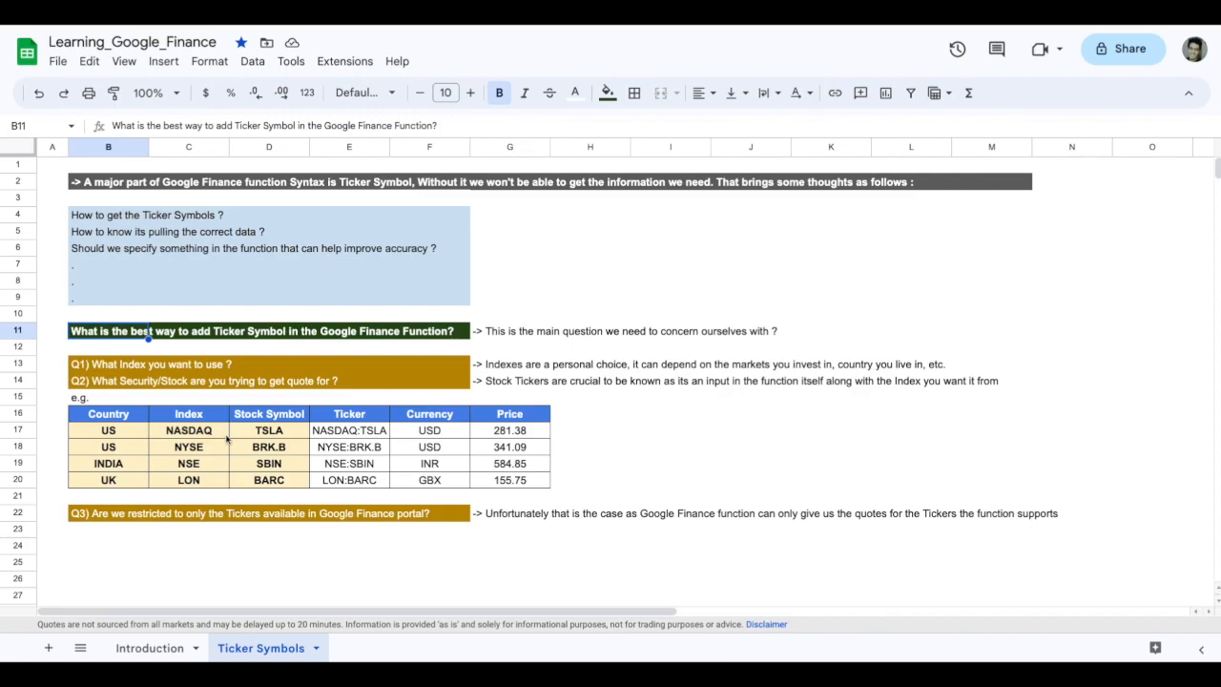
Delete the currency and price results in F18:G20 for BRK.B, SBIN and BARC, then return to the TSLA row.
left_click(535, 450)
key("Left")
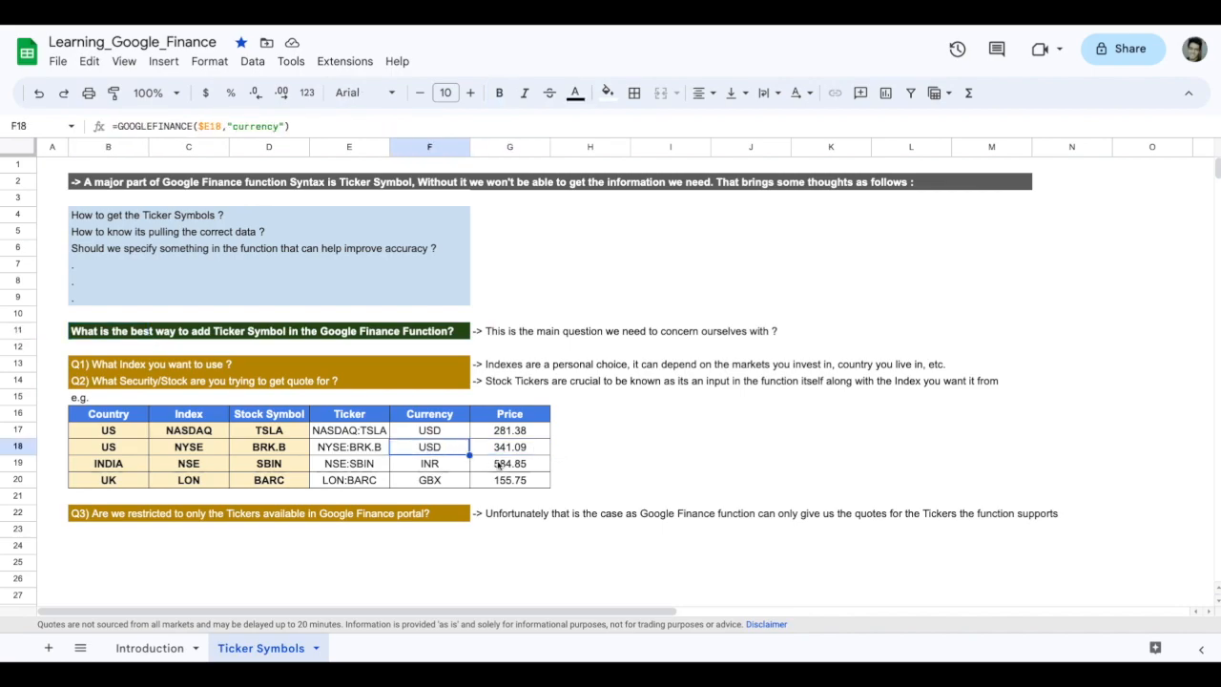
key("Right")
key("Left")
key("shift+Down")
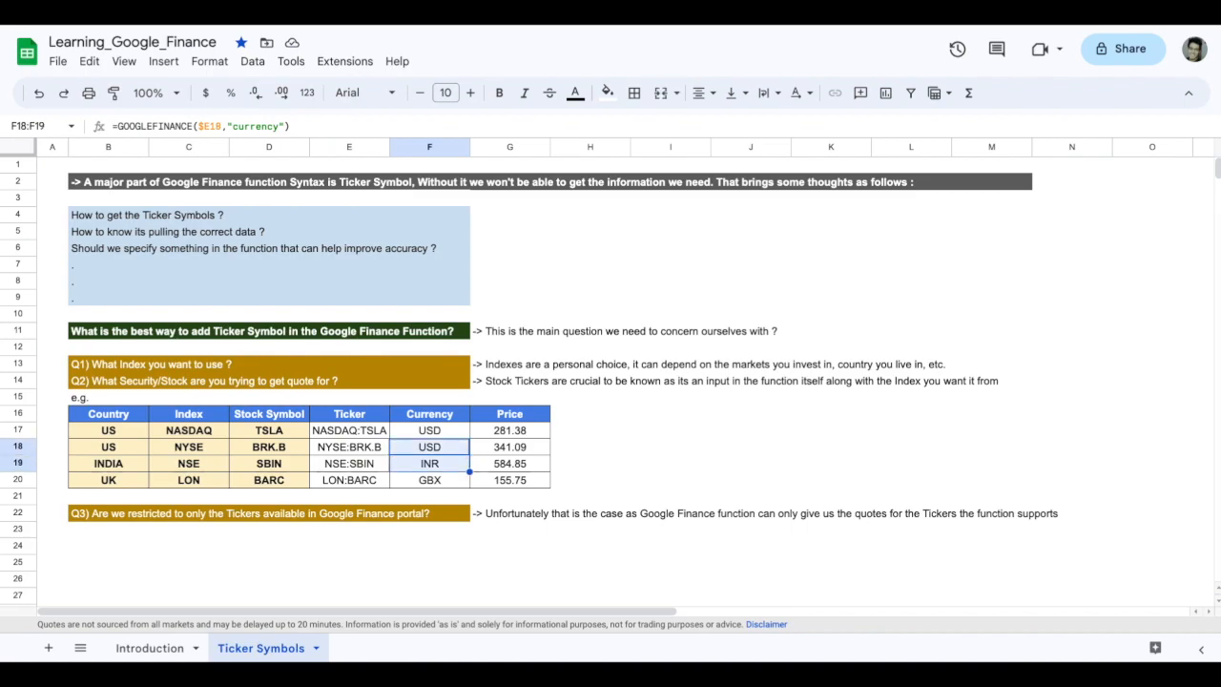
key("shift+Down")
key("shift+Right")
key("Delete")
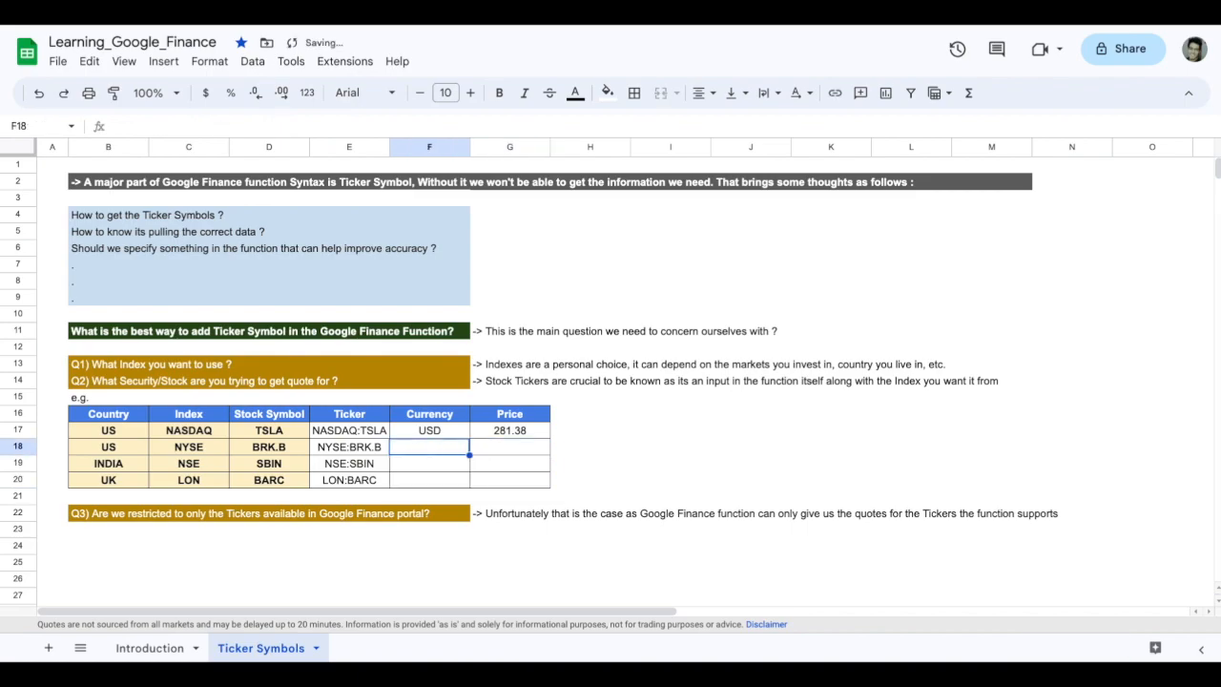
key("Left")
key("Up")
key("Left")
key("Left")
key("Left")
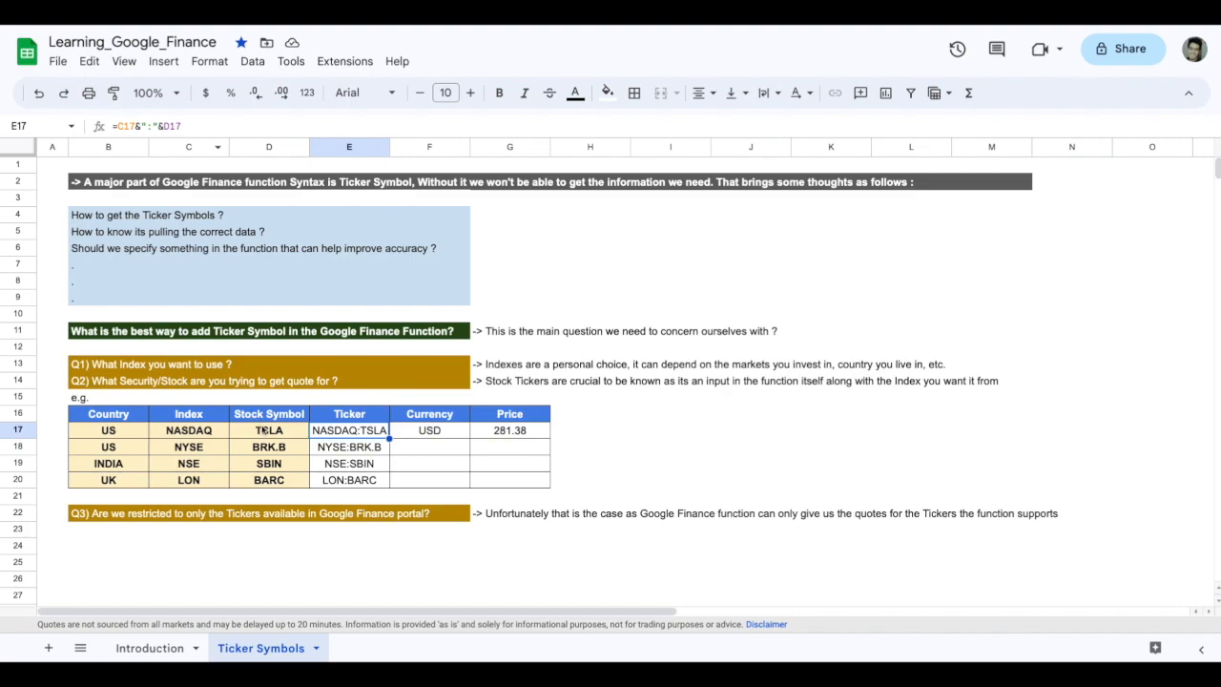
Fill the TSLA currency formula from F17 down to F20 and check the BRK.B row shows USD.
left_click(422, 433)
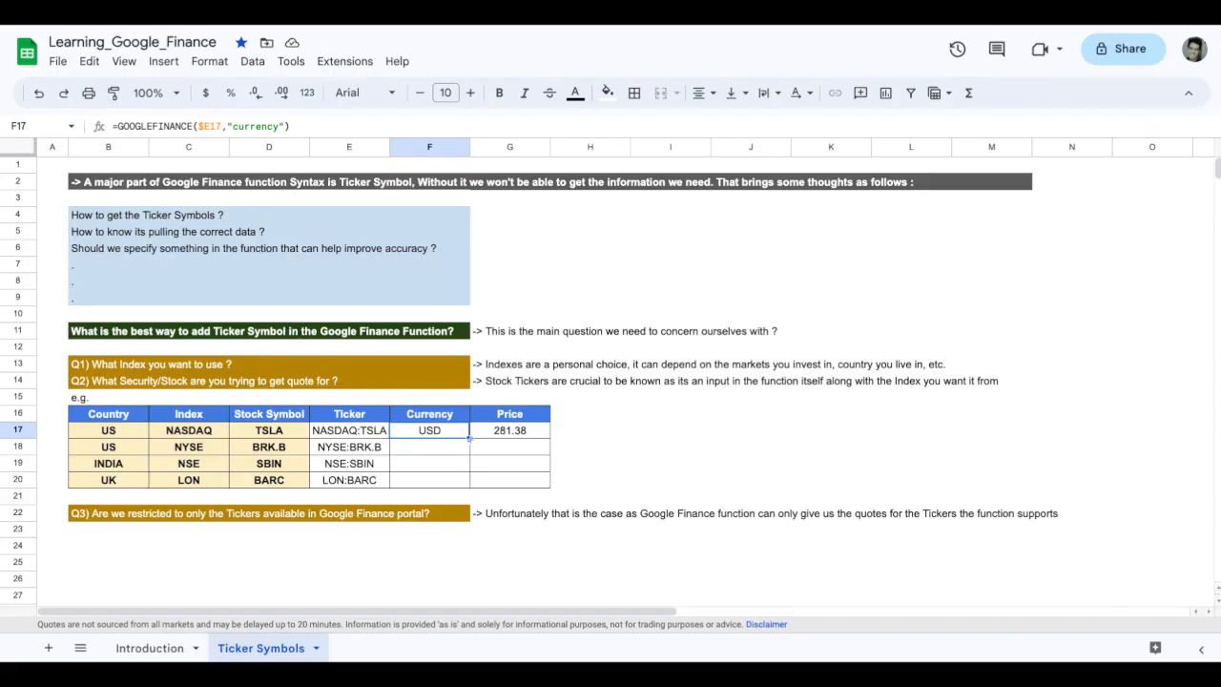
left_click_drag(469, 438, 468, 480)
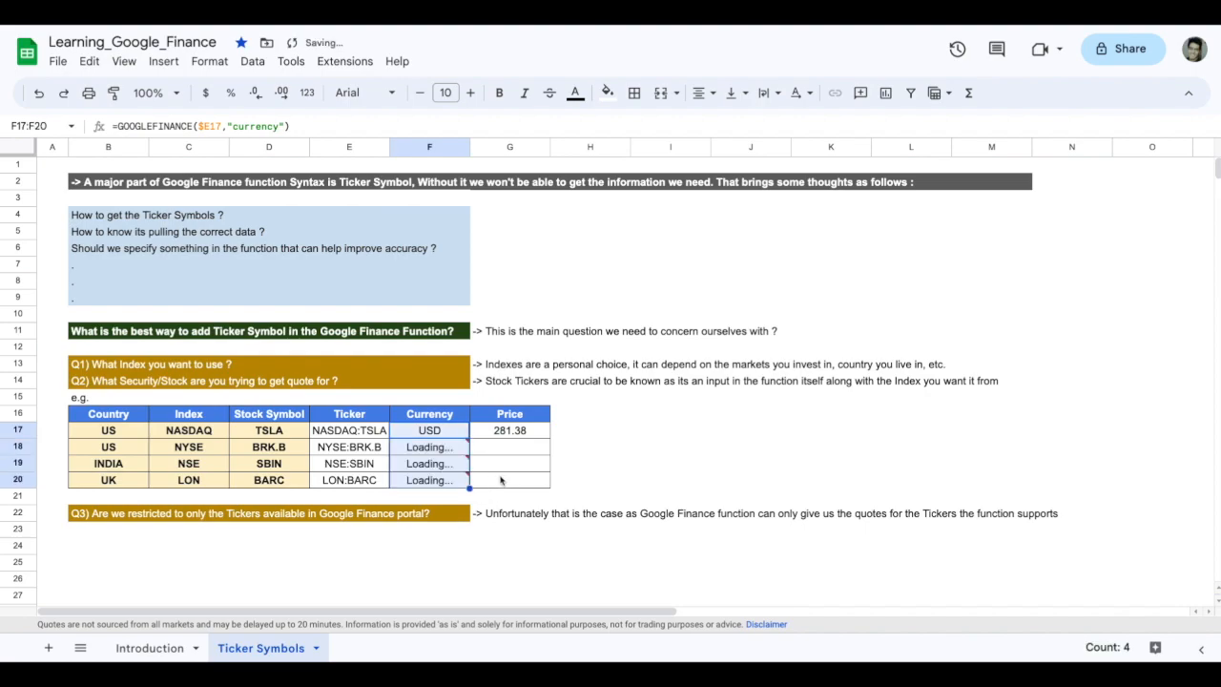
left_click(420, 448)
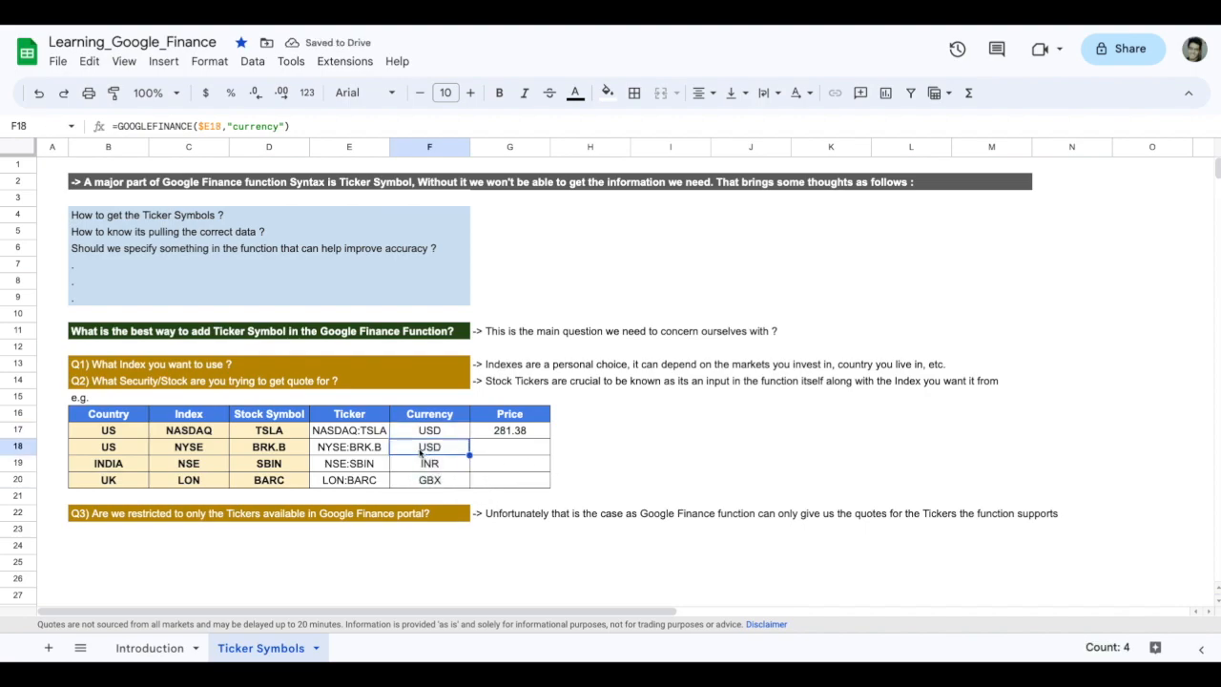
left_click(120, 449)
left_click(181, 452)
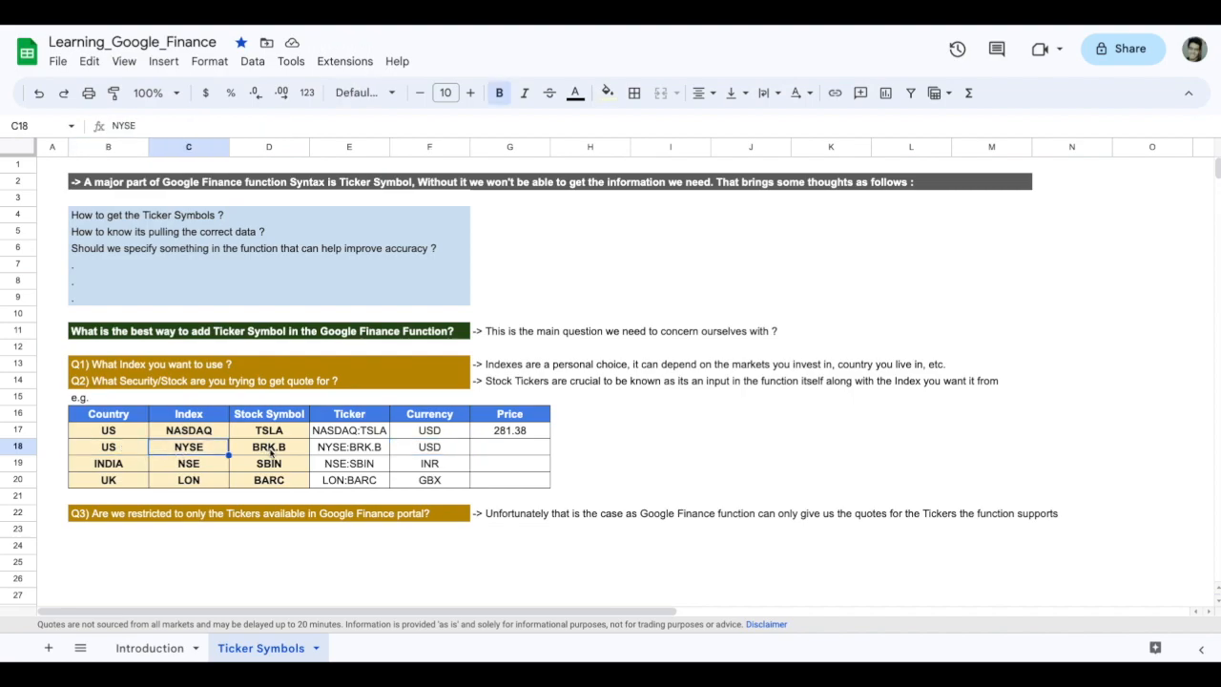
left_click(271, 452)
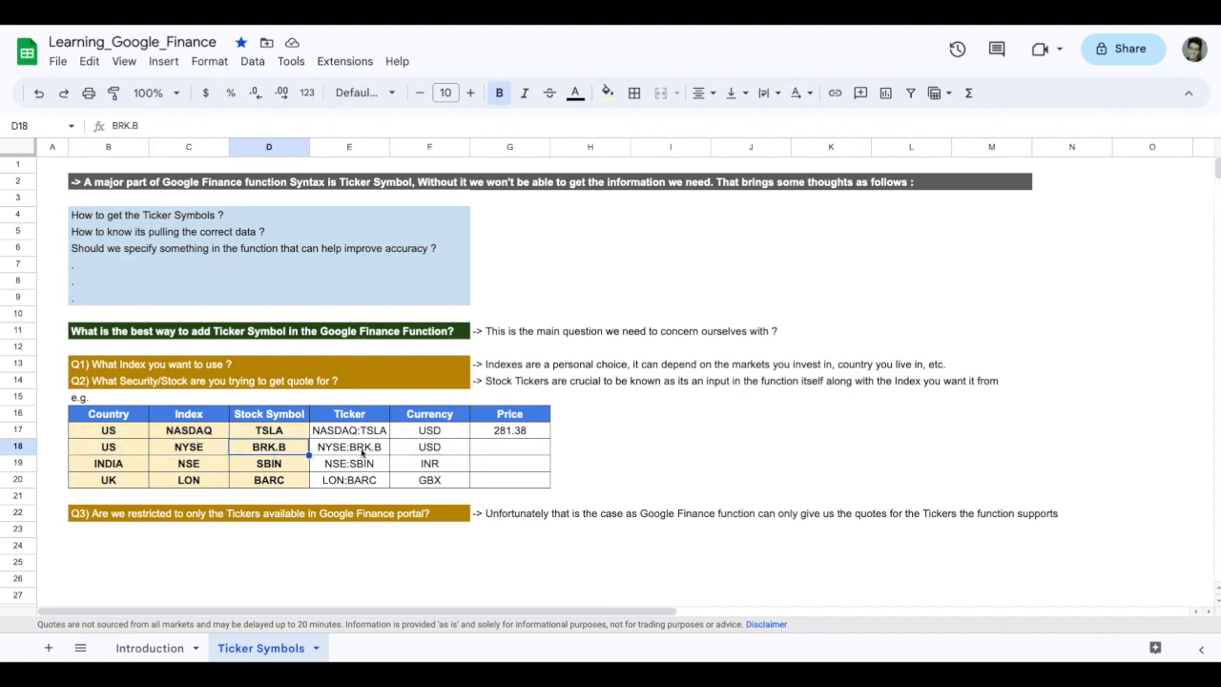
left_click(434, 451)
Review the SBIN and BARC rows' NSE:SBIN and LON:BARC ticker formulas with INR and GBX currencies.
left_click(116, 467)
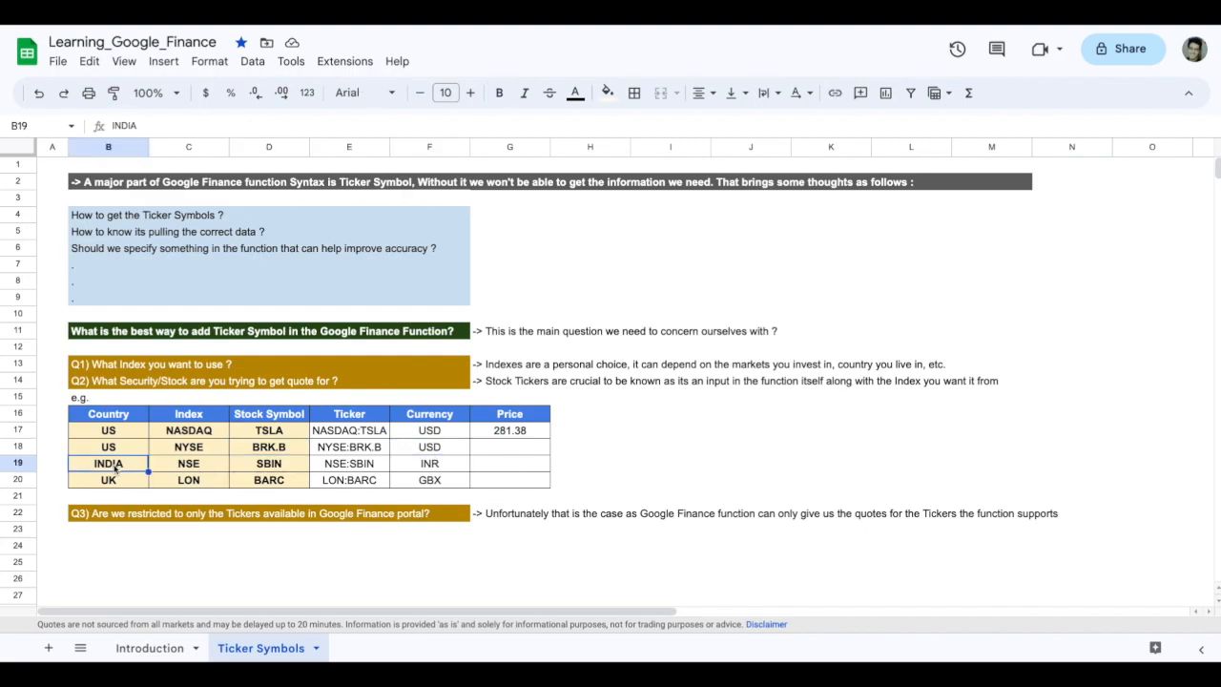
left_click(259, 467)
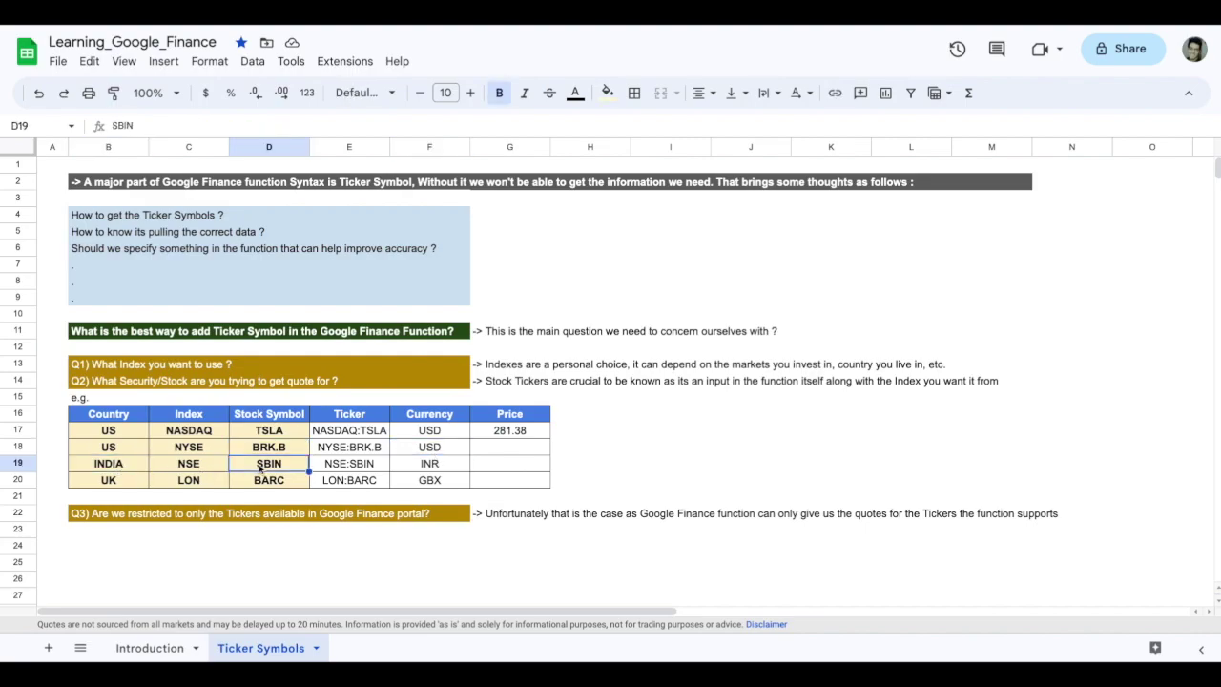
left_click(198, 470)
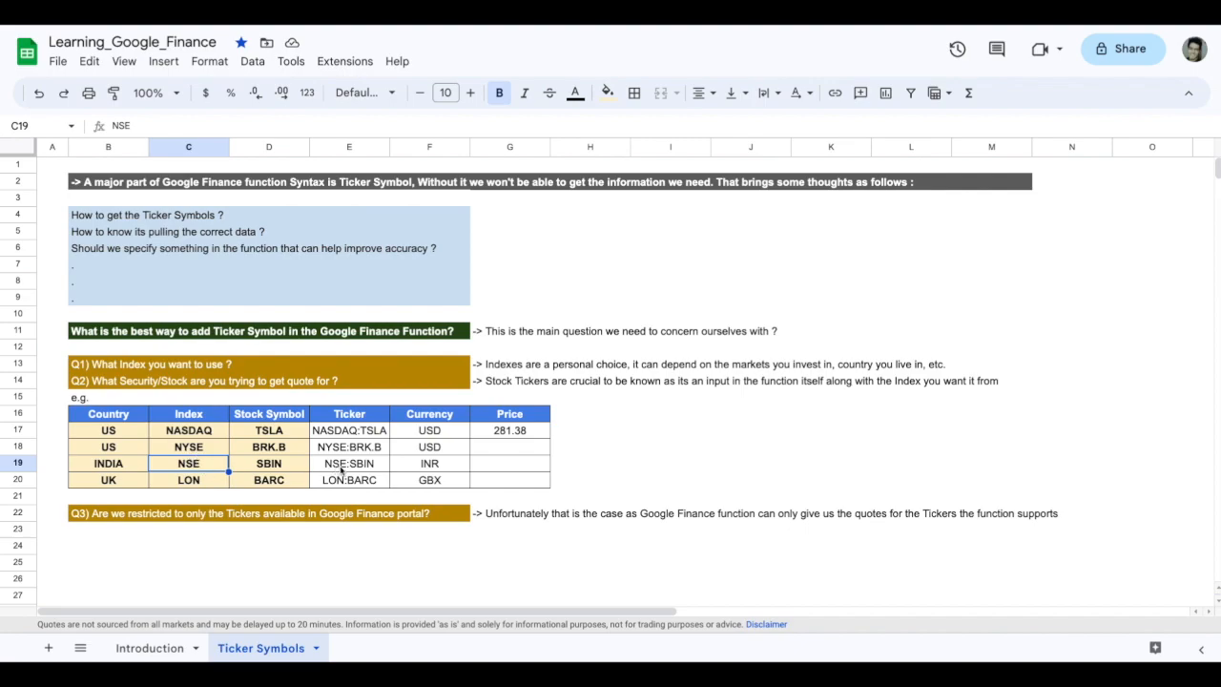
left_click(341, 469)
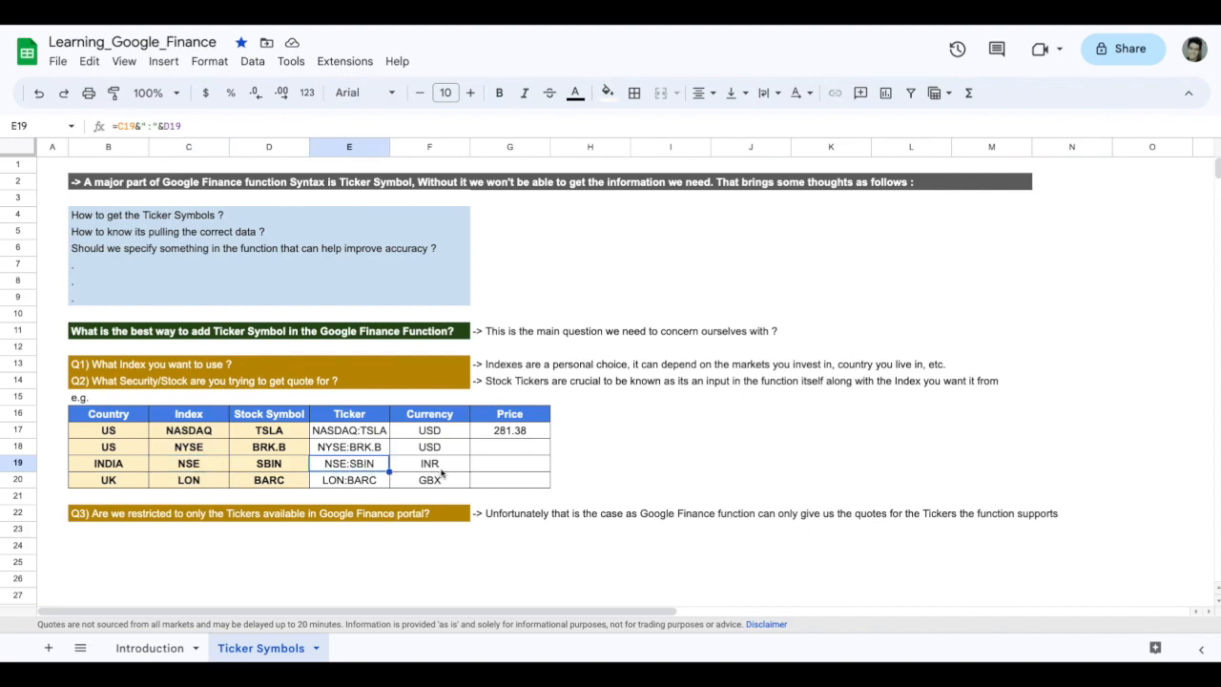
left_click(441, 471)
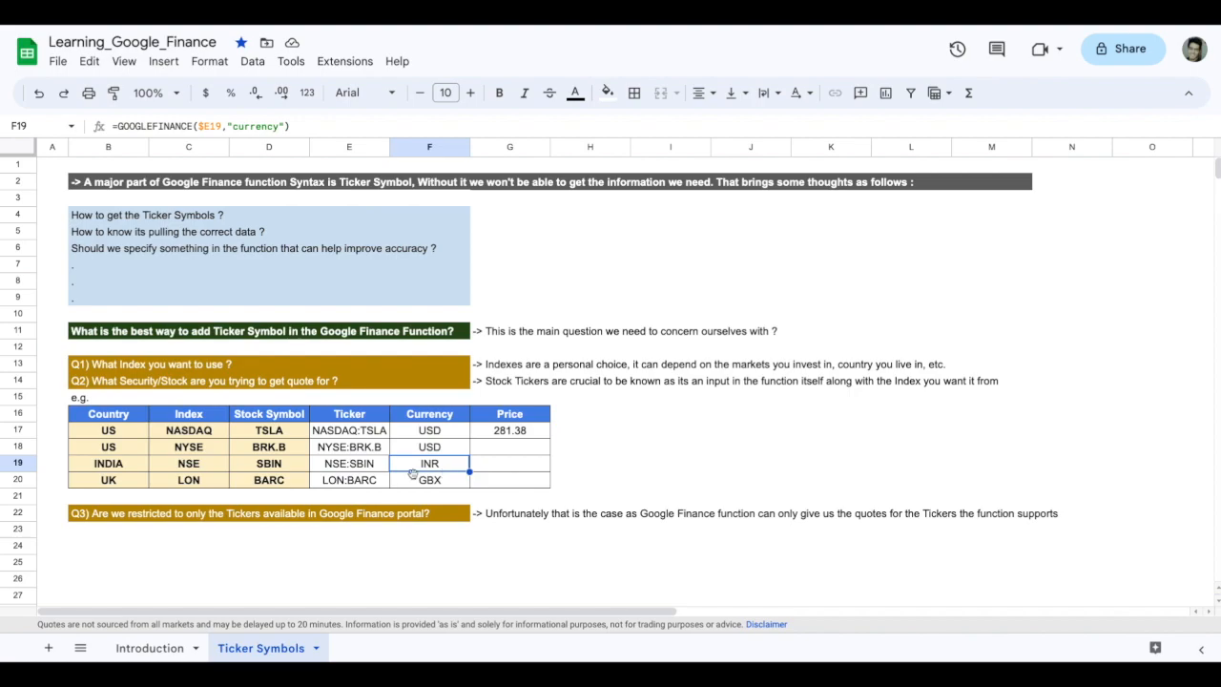
left_click(191, 483)
left_click(281, 482)
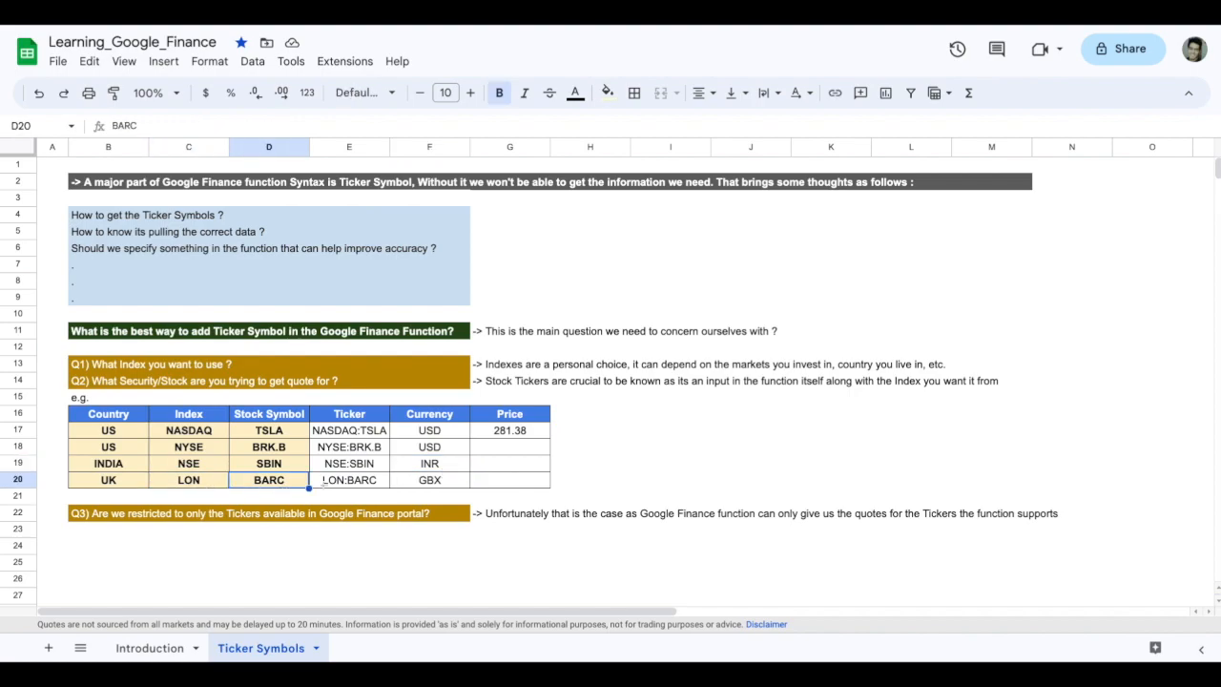
left_click(360, 482)
left_click(432, 482)
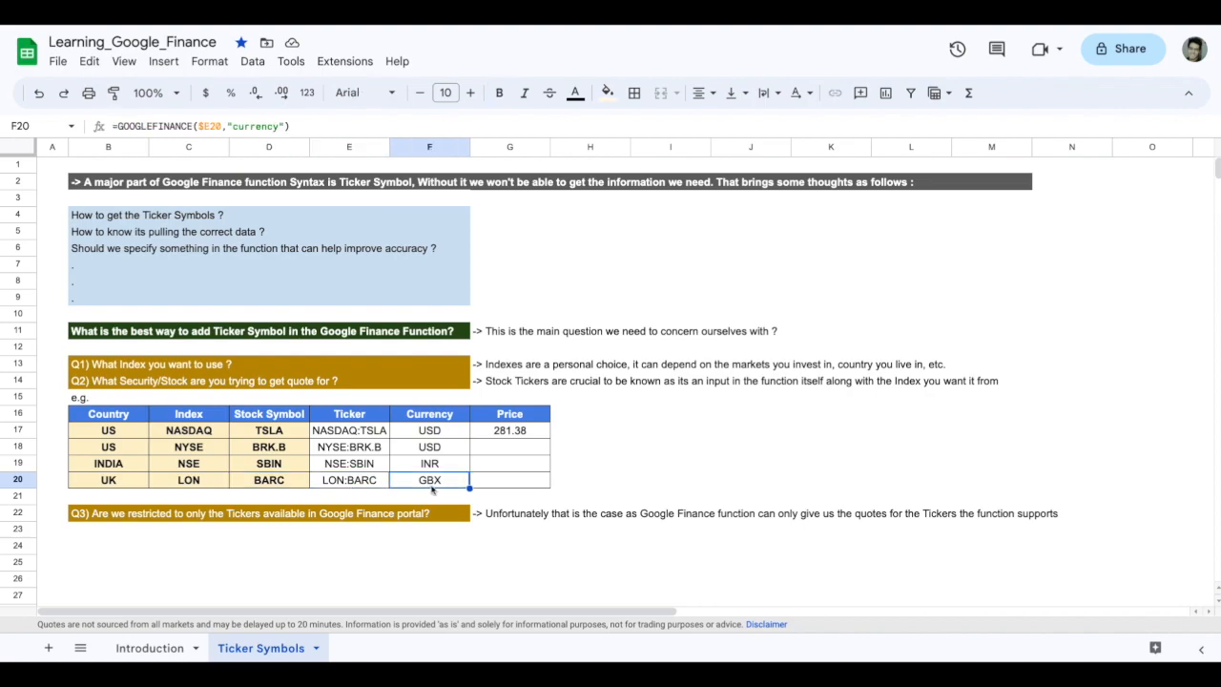
left_click(526, 439)
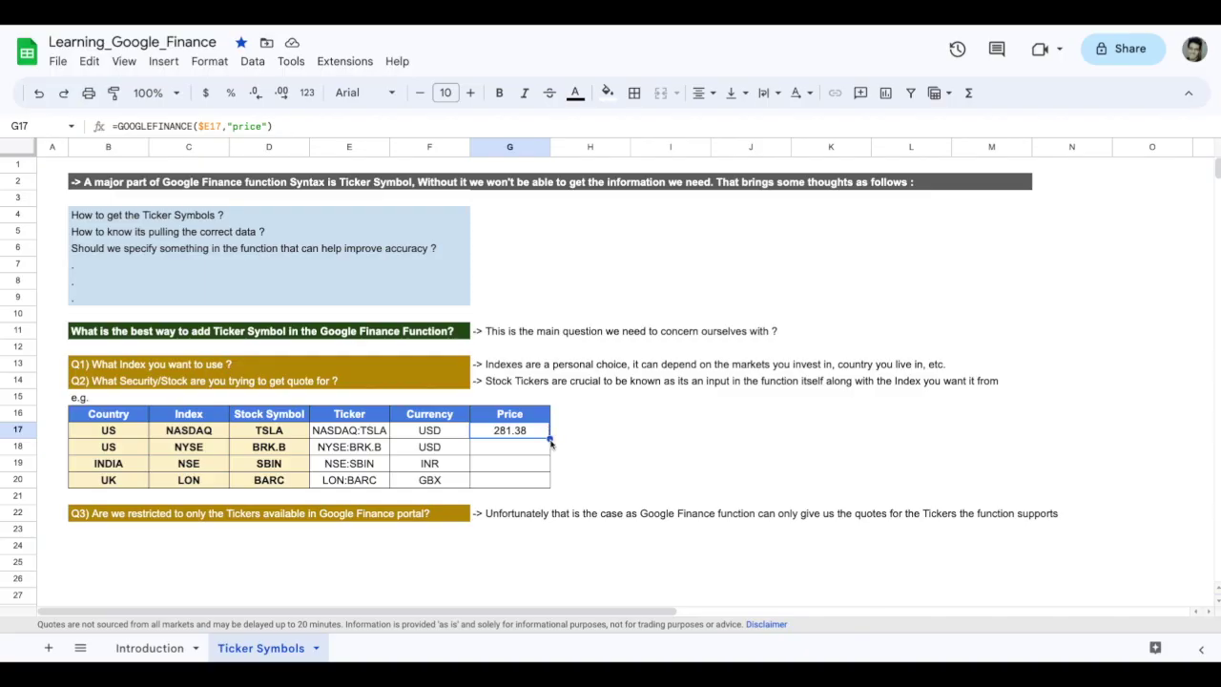
Fill the TSLA price formula from G17 down to G20 giving 341.09, 584.85 and 155.75.
left_click_drag(549, 439, 543, 480)
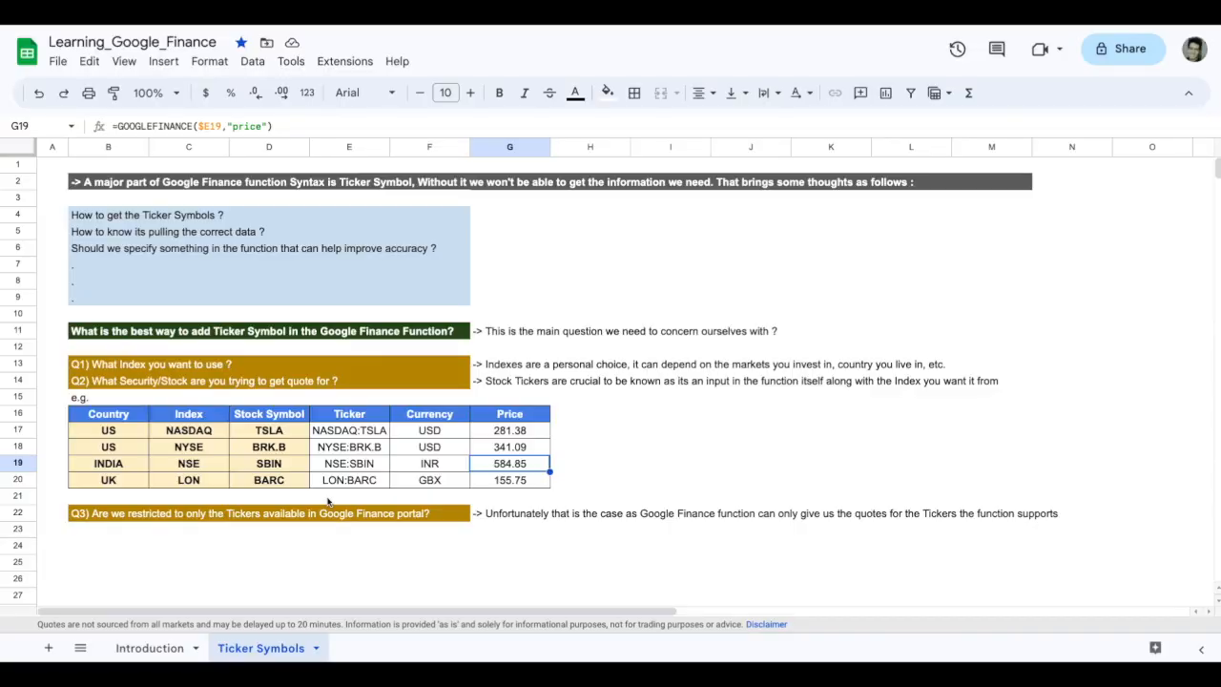
left_click(497, 431)
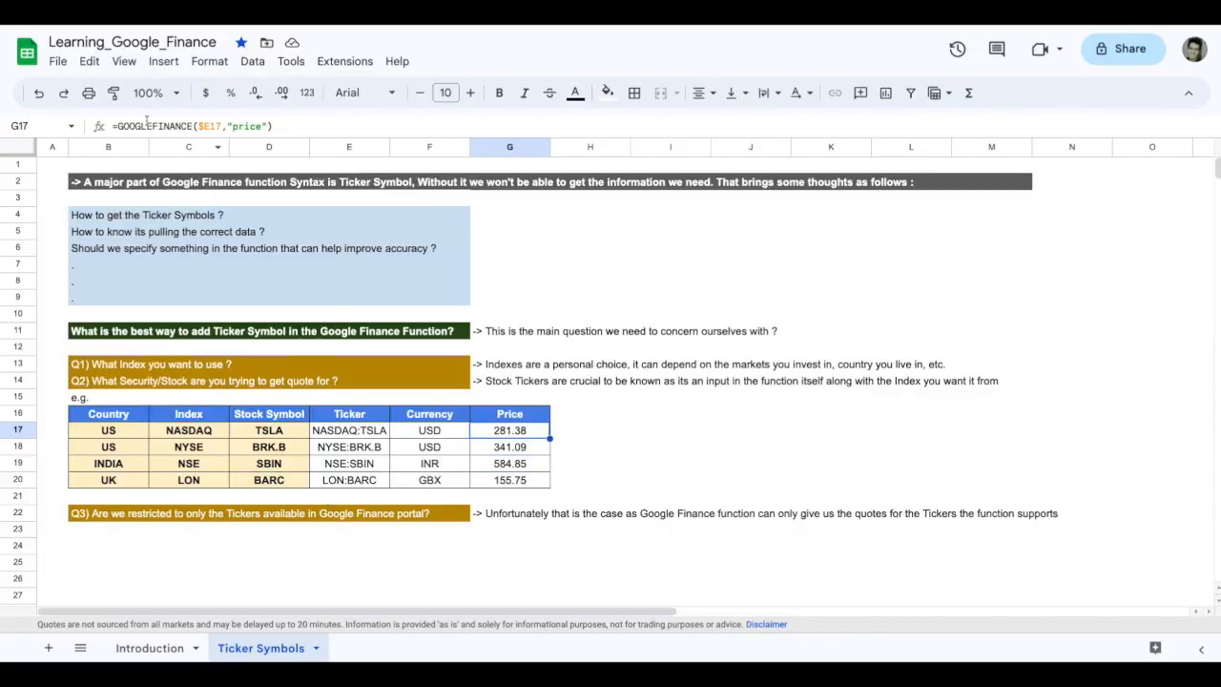